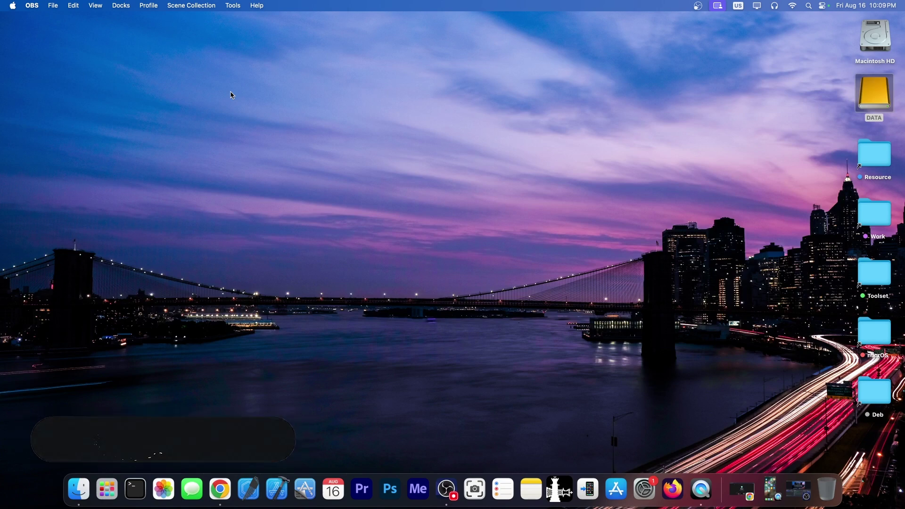
scroll(410, 92, "down", 5)
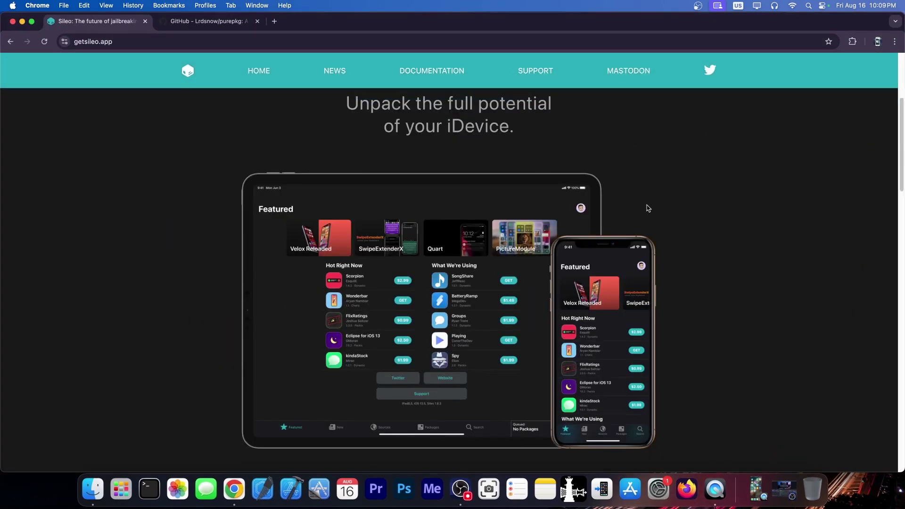
scroll(646, 204, "up", 1)
scroll(652, 207, "down", 1)
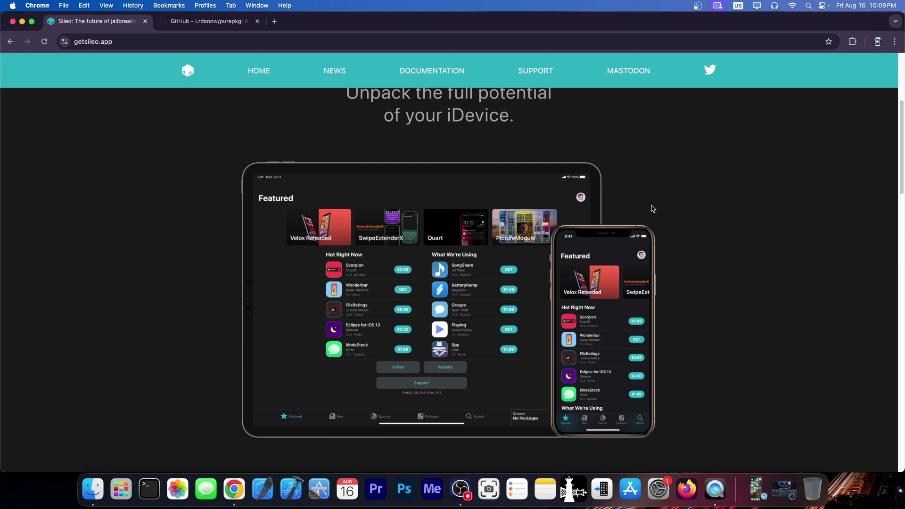
- Switch to the Lrdsnow/purepkg repository tab and go to its Releases list
key("ctrl+Tab")
scroll(552, 200, "down", 5)
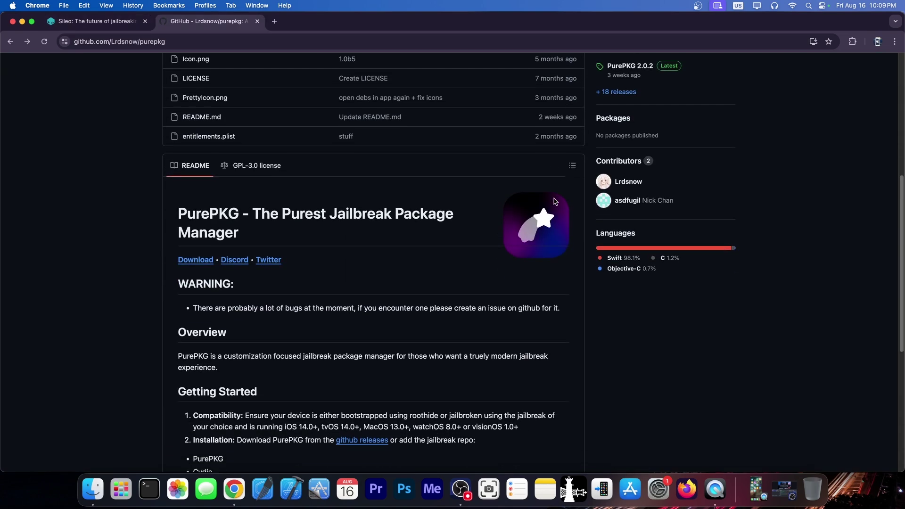
scroll(369, 232, "down", 4)
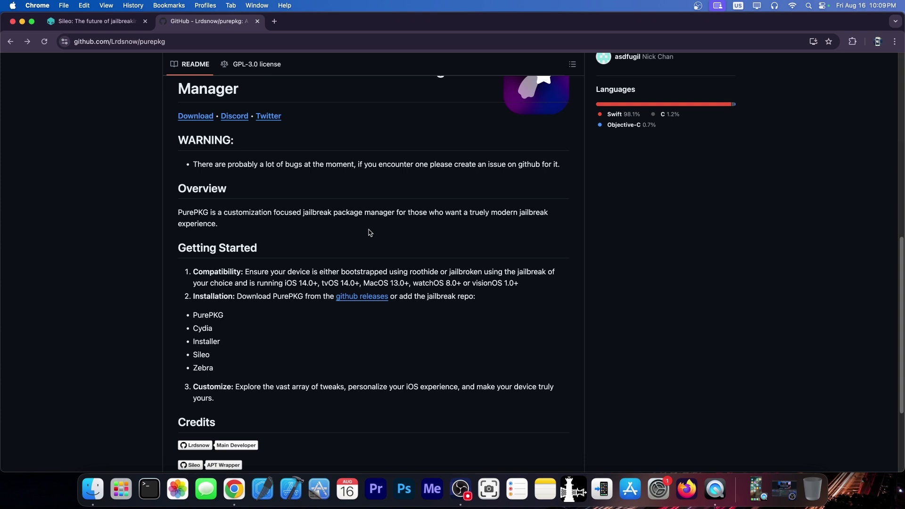
scroll(368, 232, "up", 2)
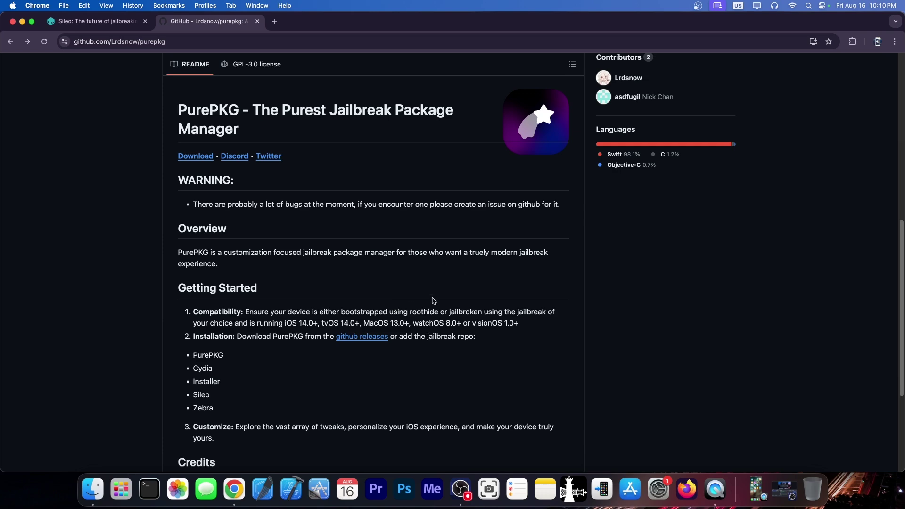
scroll(446, 298, "up", 10)
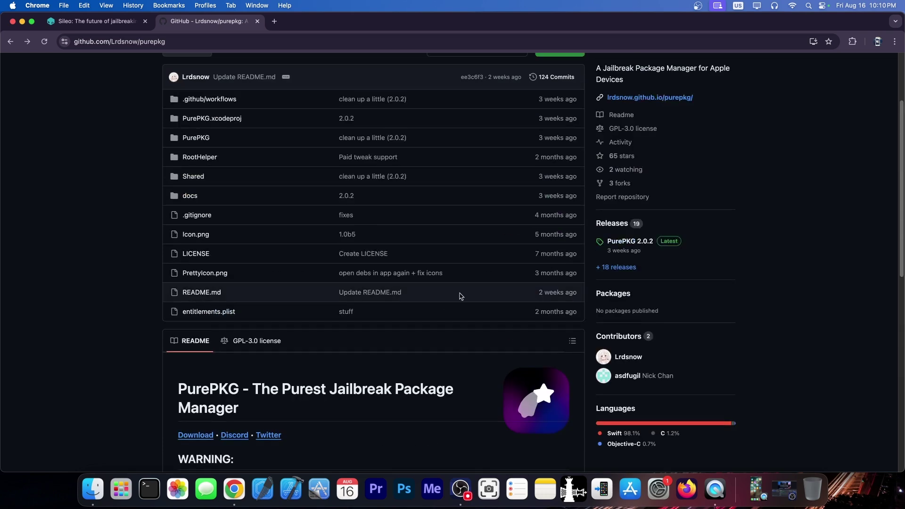
left_click(612, 225)
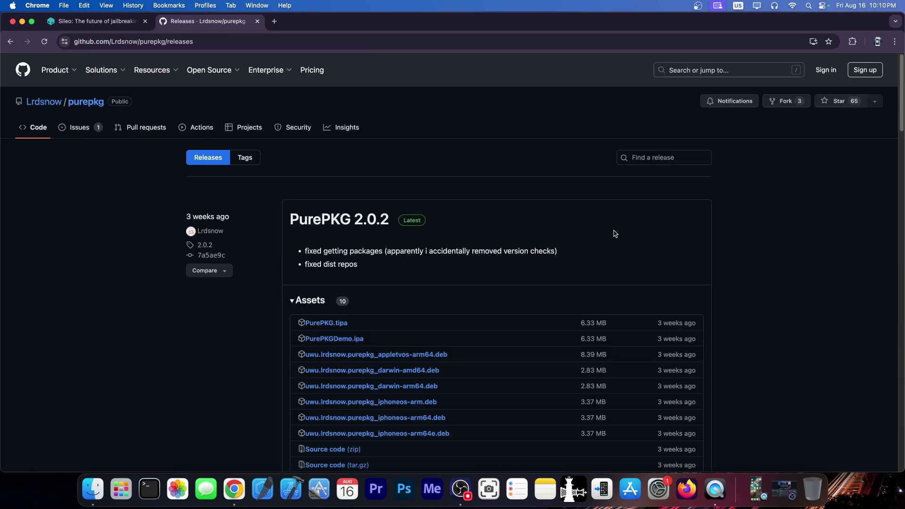
scroll(494, 221, "down", 3)
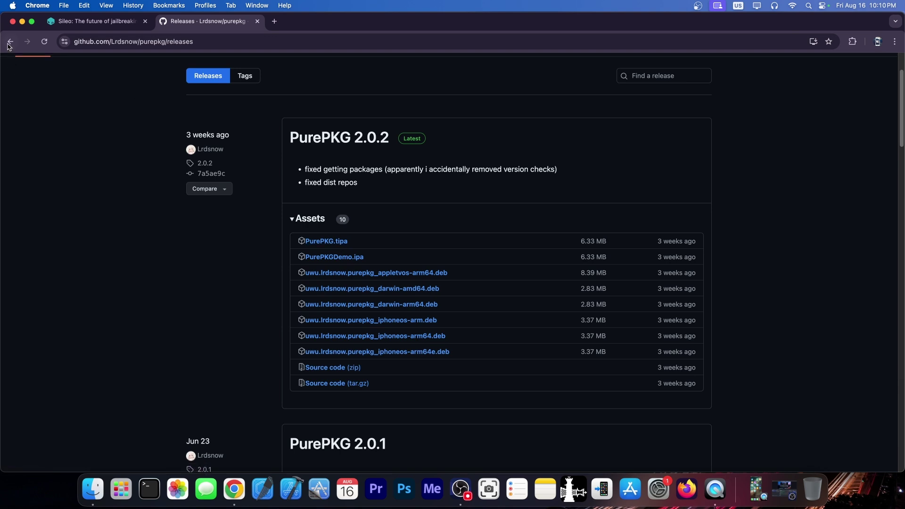
key("super+bracketleft")
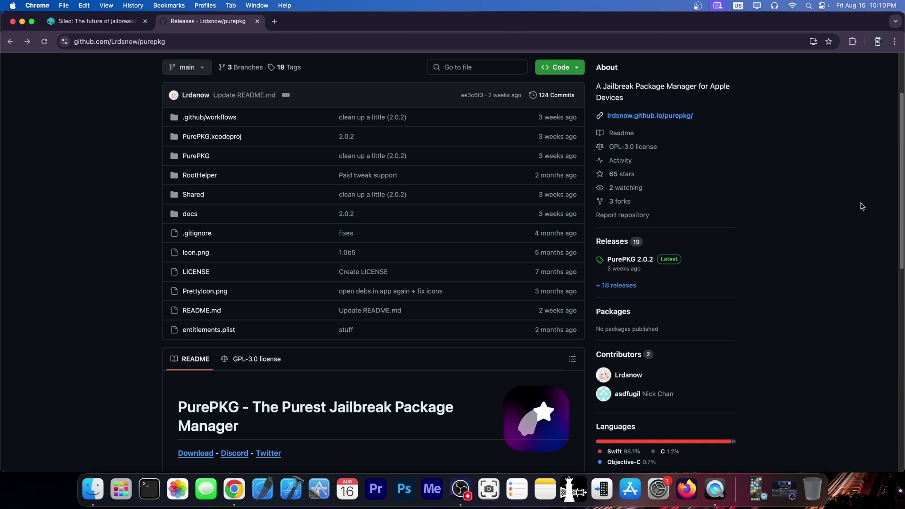
left_click(612, 242)
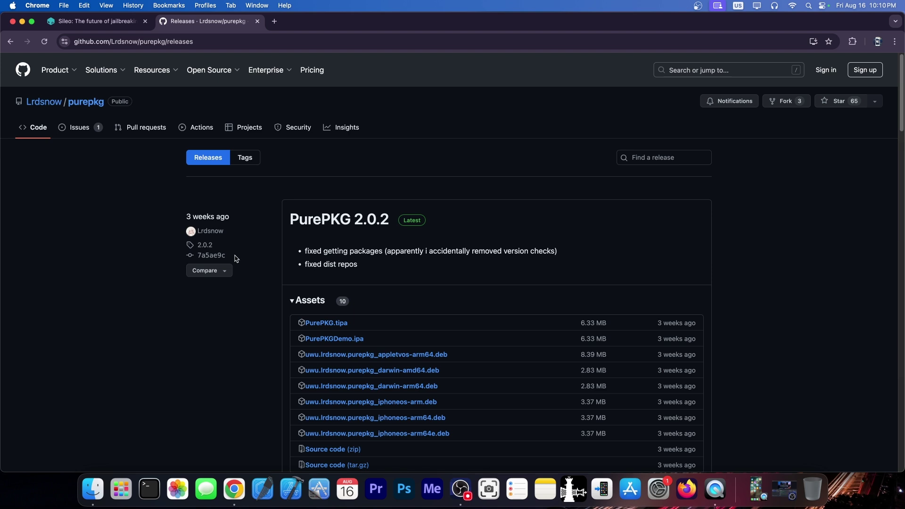
left_click_drag(323, 252, 385, 252)
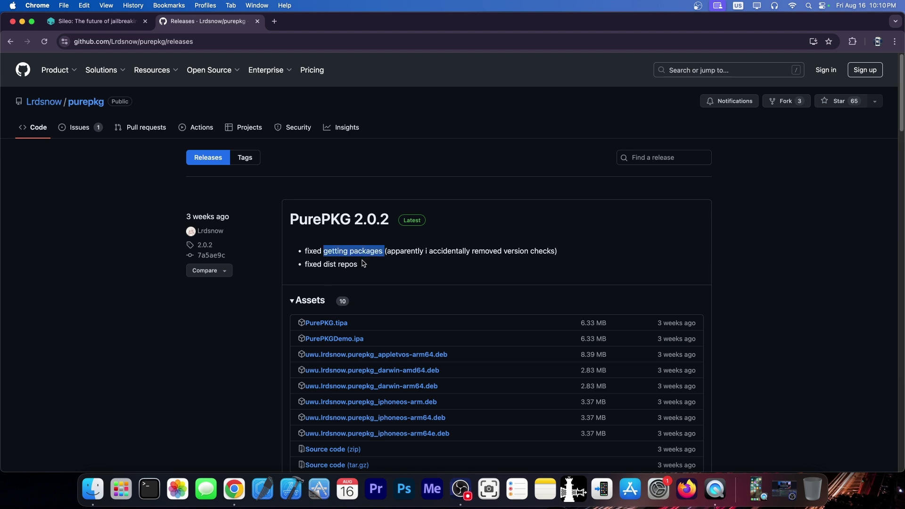
left_click_drag(357, 264, 323, 264)
scroll(288, 298, "down", 1)
scroll(288, 298, "down", 1)
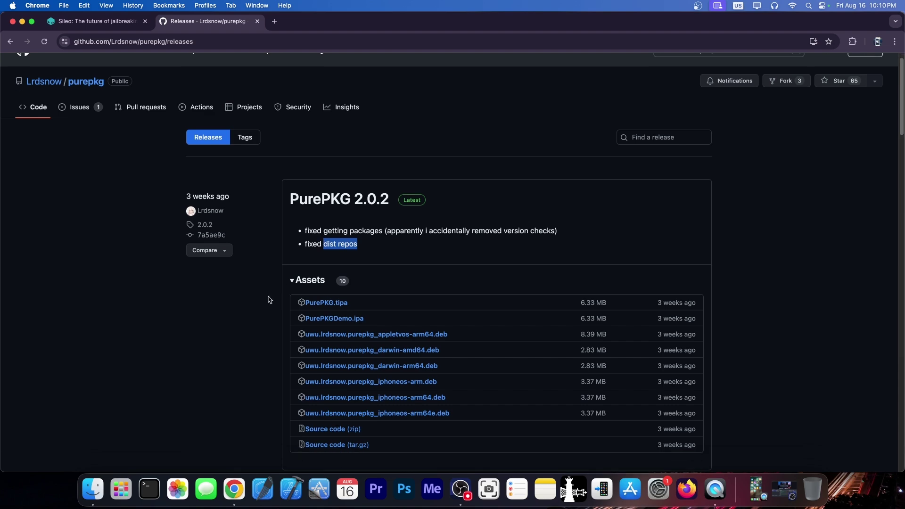
scroll(269, 299, "up", 1)
left_click(13, 43)
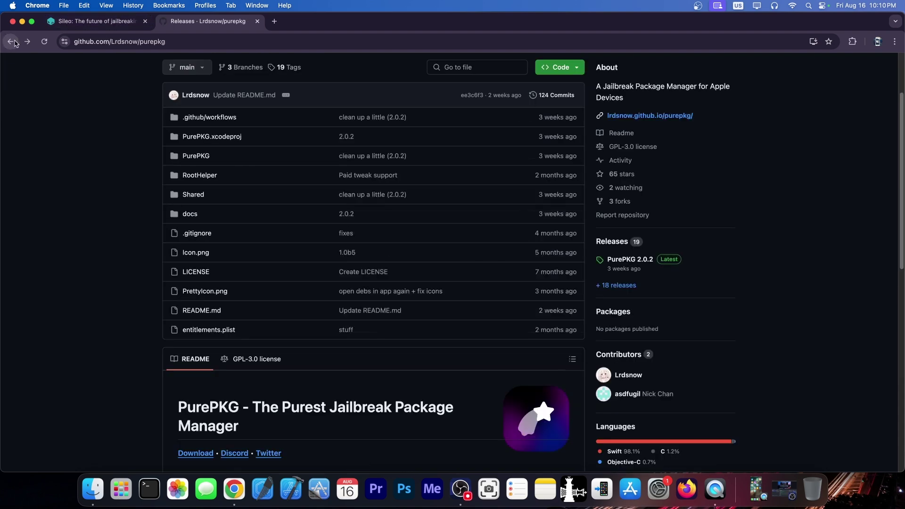
key("super+h")
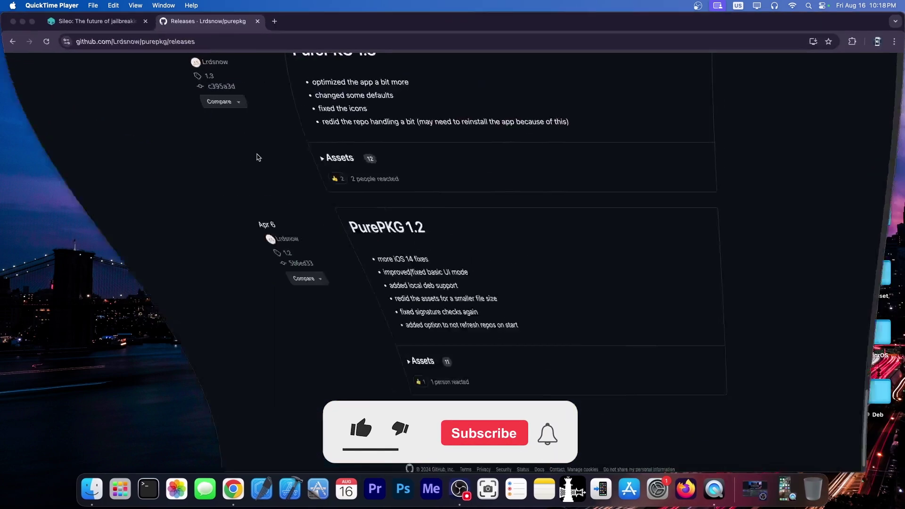
scroll(362, 412, "up", 10)
scroll(362, 412, "up", 5)
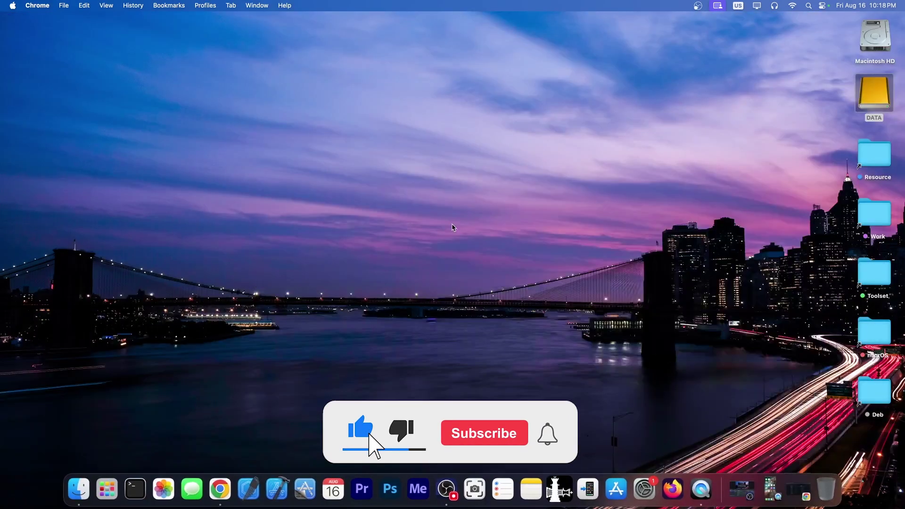
- Bring Finder to the front, leaving the bare macOS desktop showing
left_click(453, 227)
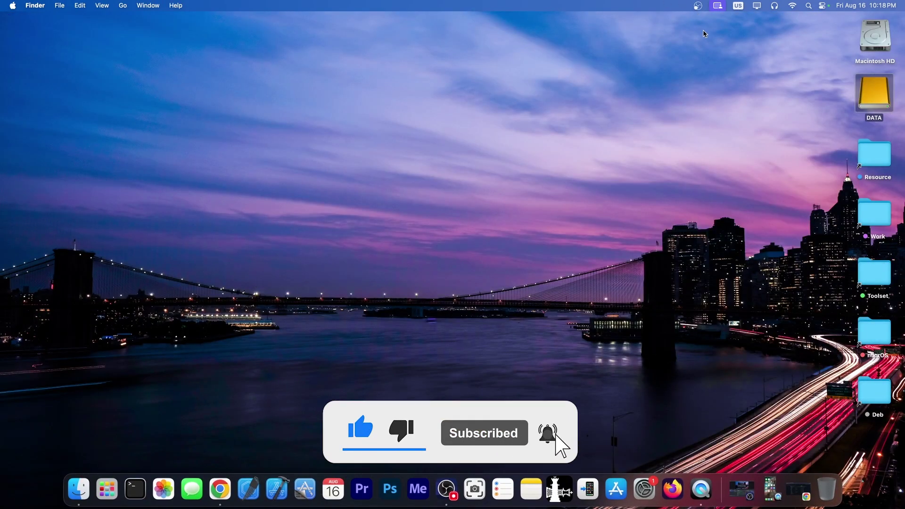